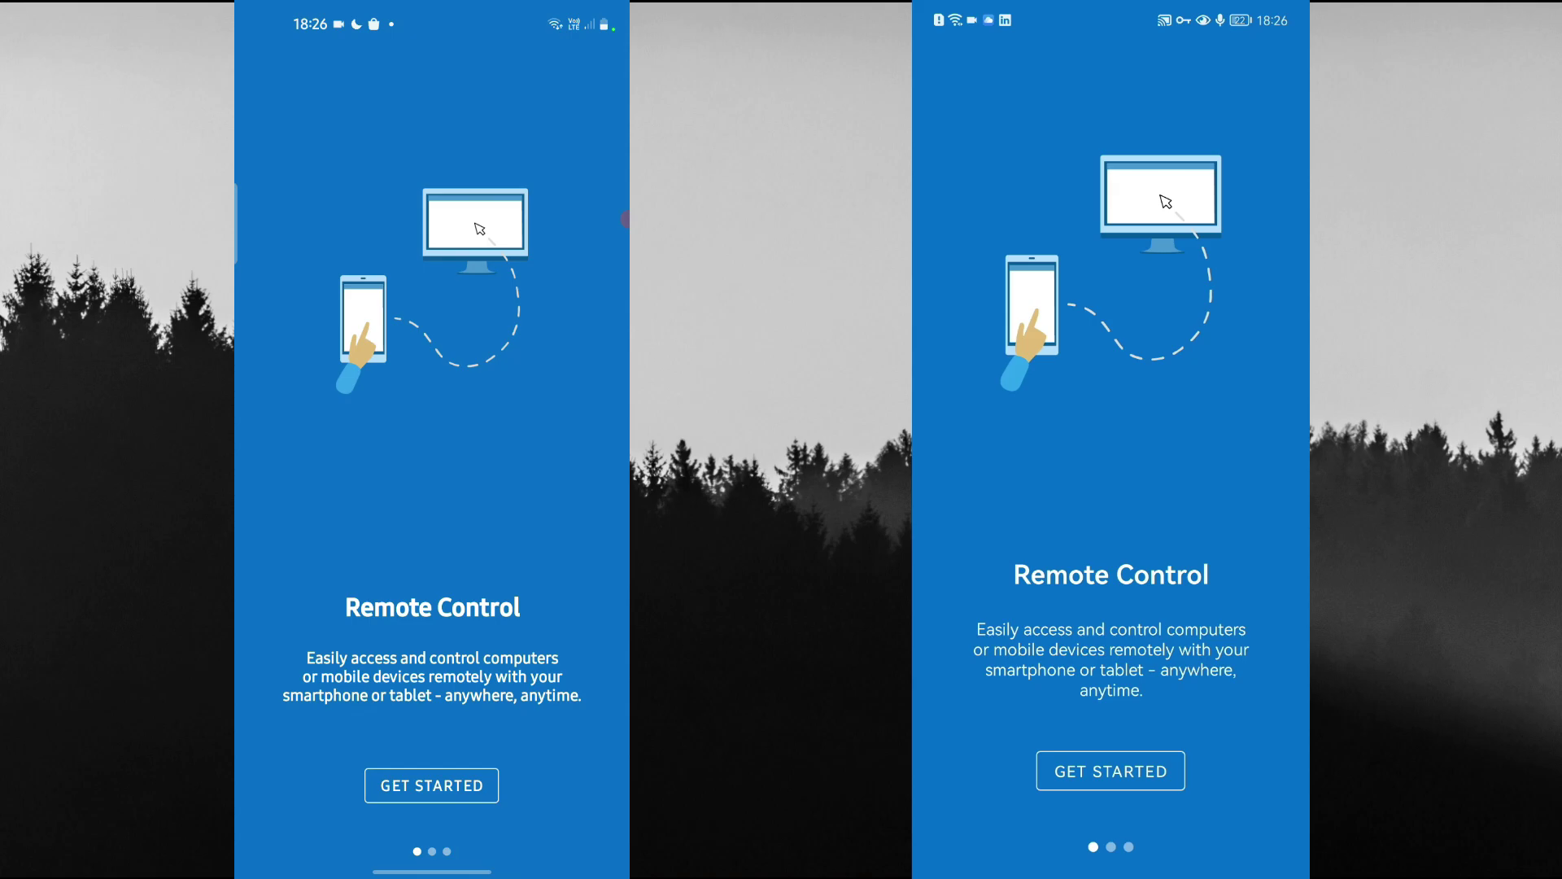
# Get past the TeamViewer intro and browse Solutions to install TeamViewer QuickSupport
pyautogui.click(431, 785)
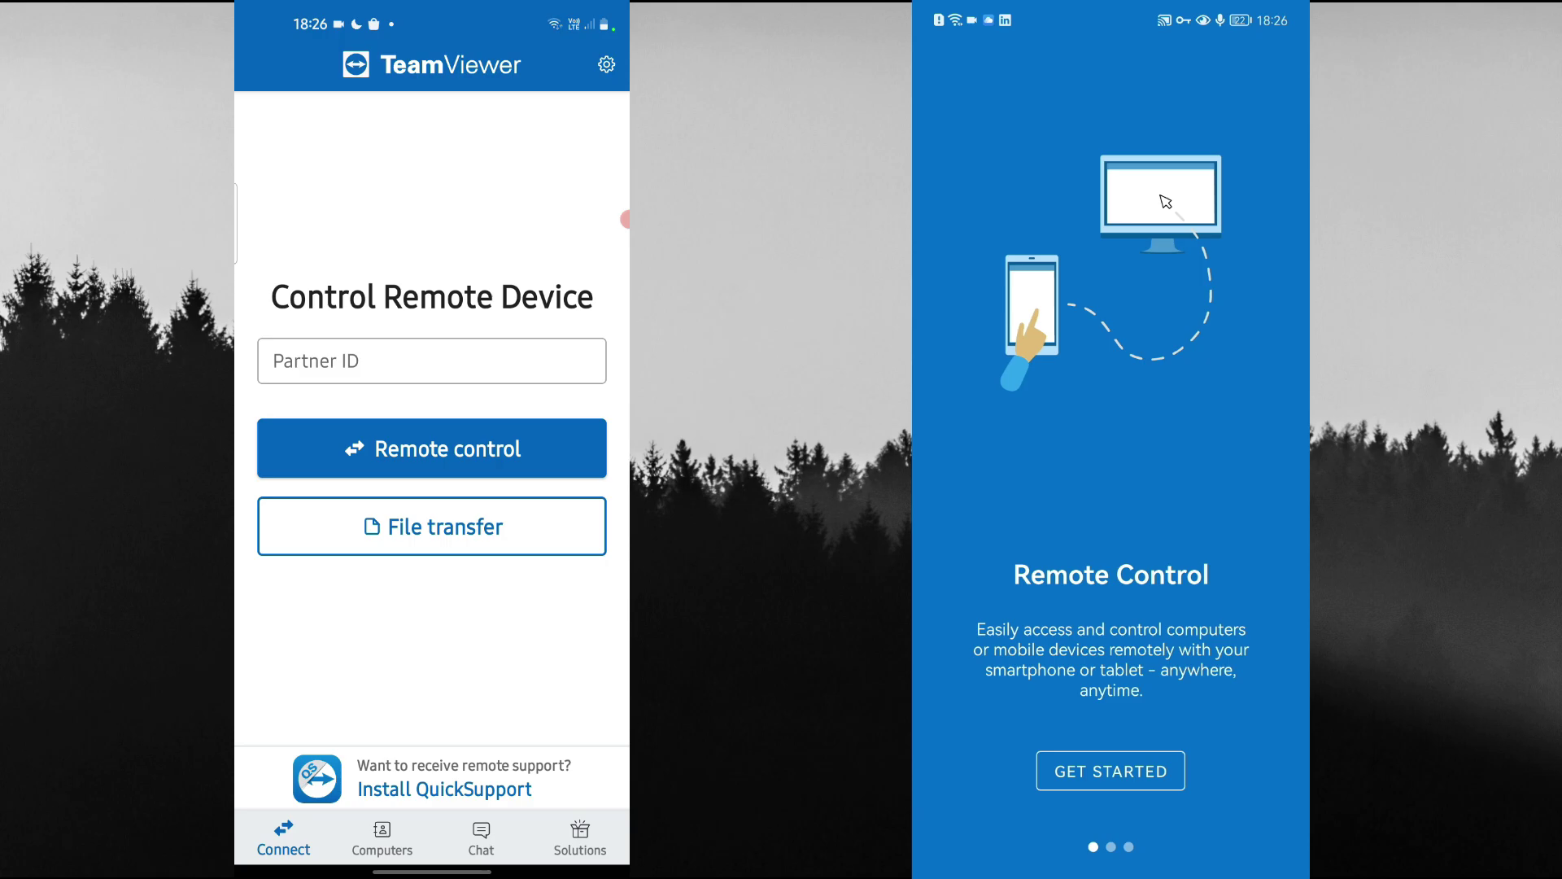
pyautogui.click(579, 837)
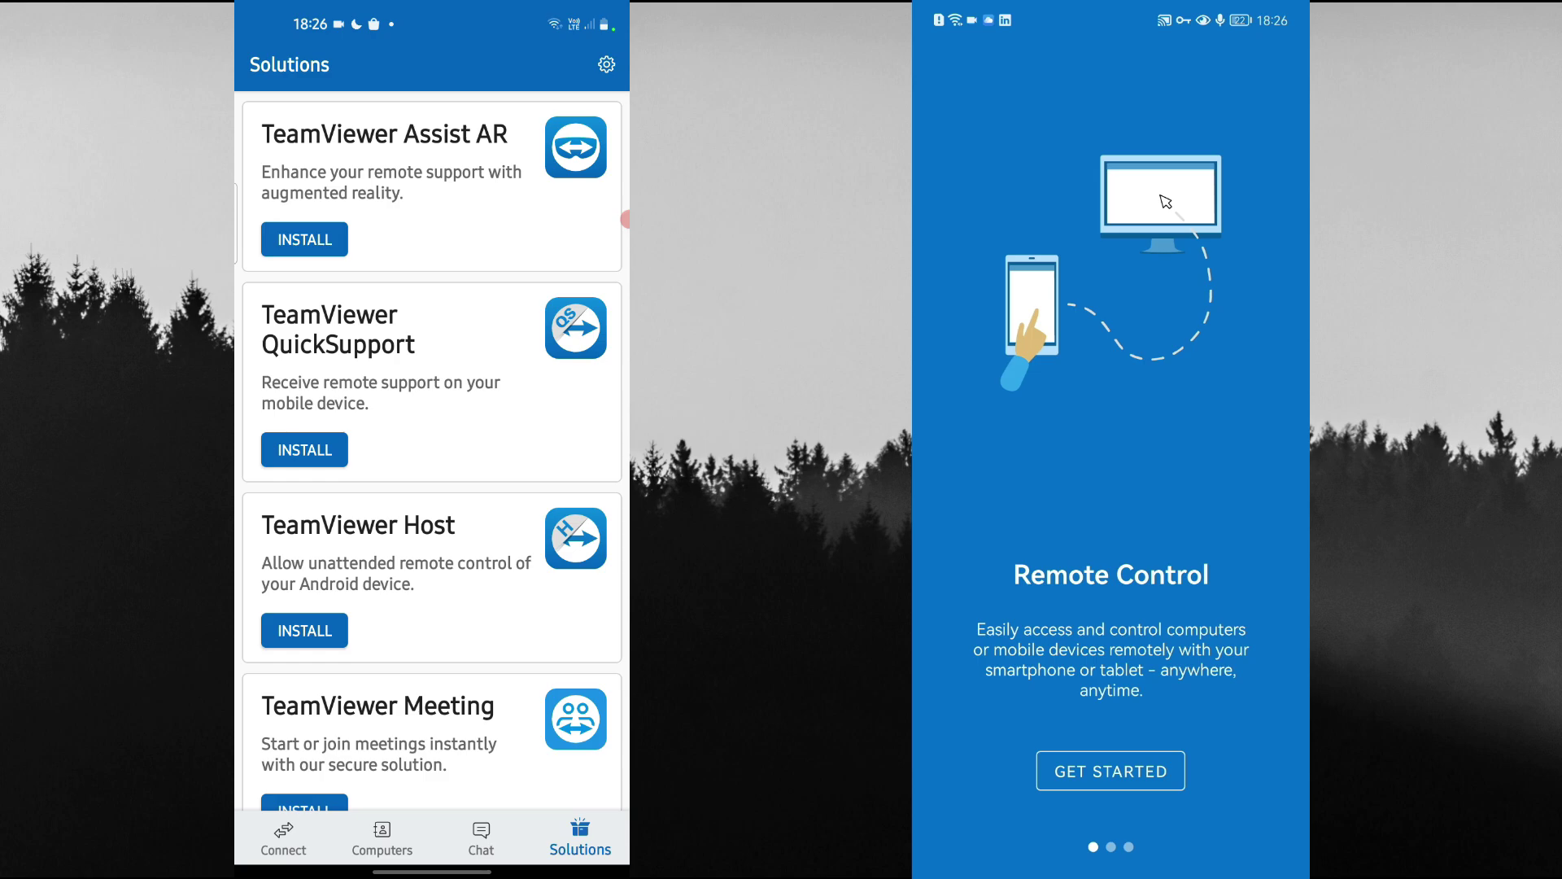
pyautogui.scroll(-1, 433, 451)
pyautogui.scroll(1, 434, 452)
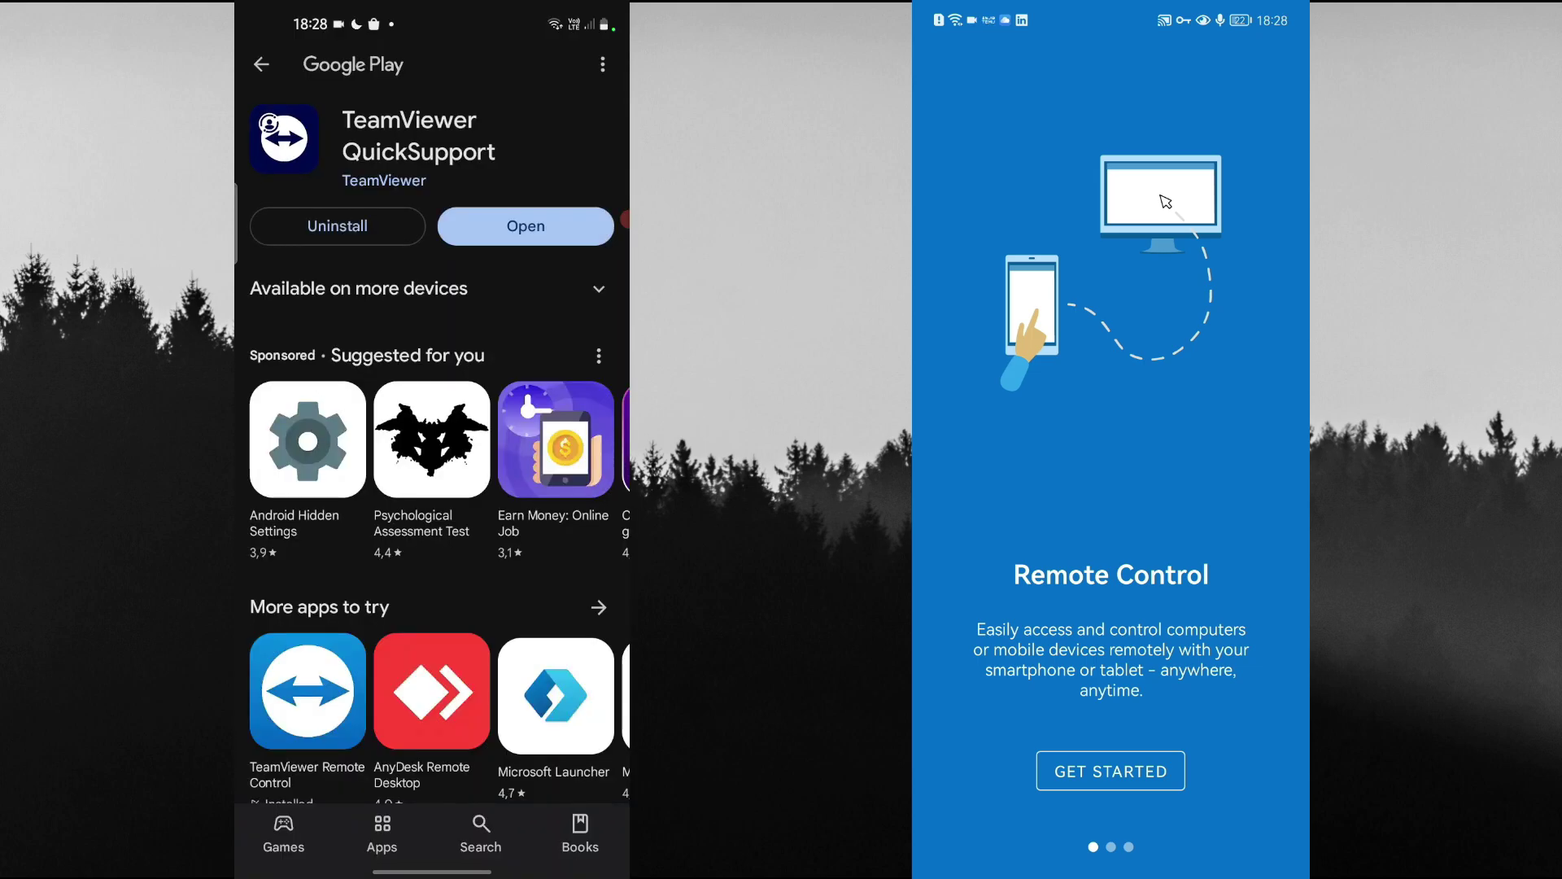
pyautogui.scroll(-2, 434, 488)
pyautogui.scroll(2, 434, 488)
# Launch TeamViewer QuickSupport on the left phone and proceed past its welcome to show the ID
pyautogui.click(291, 685)
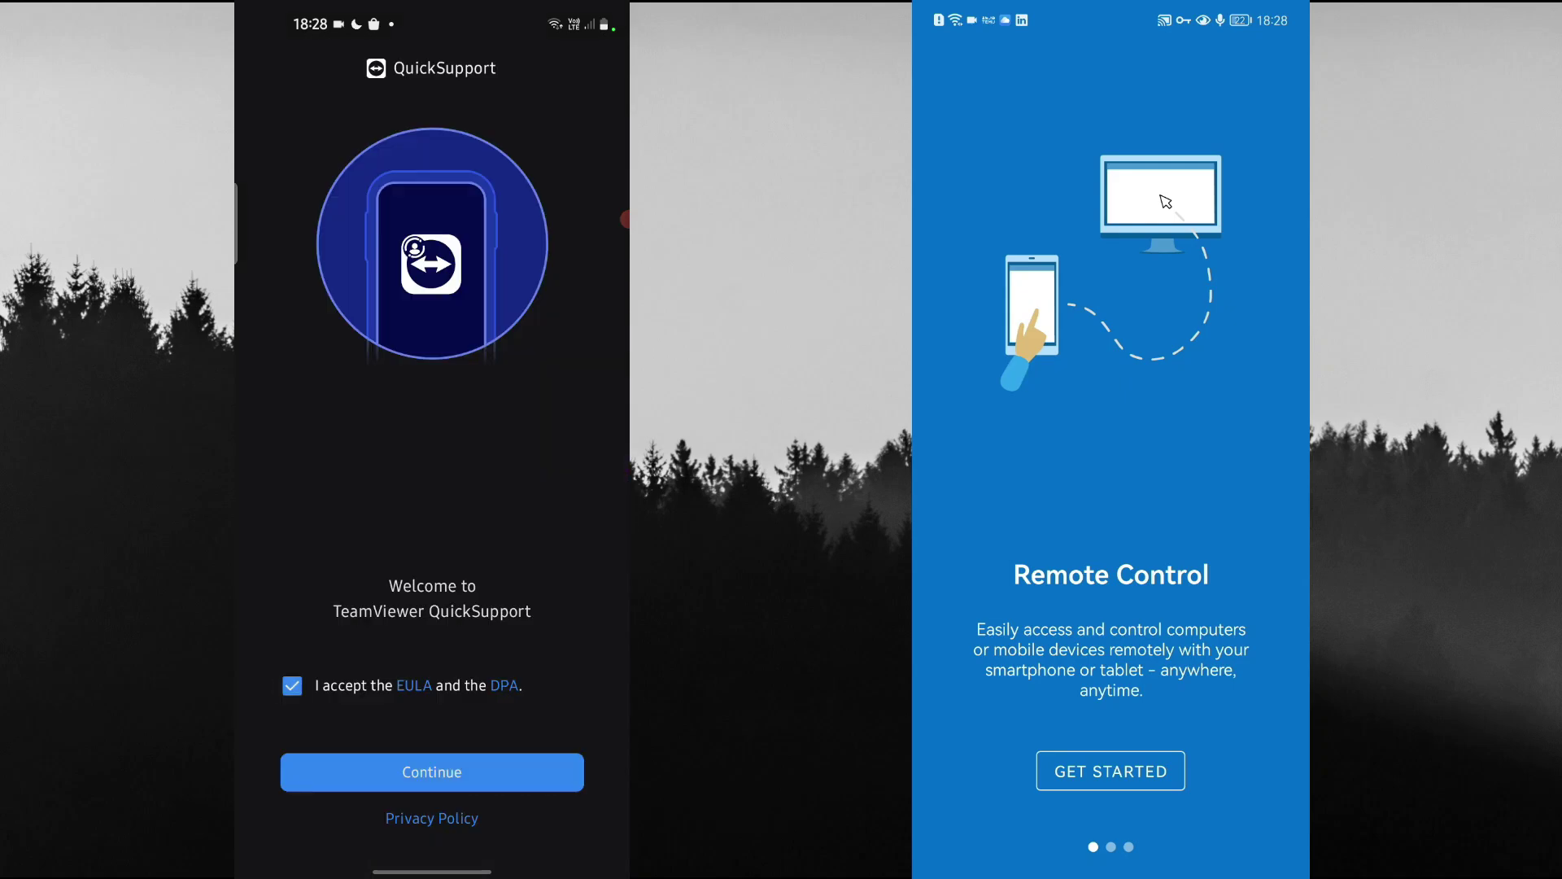
pyautogui.click(433, 772)
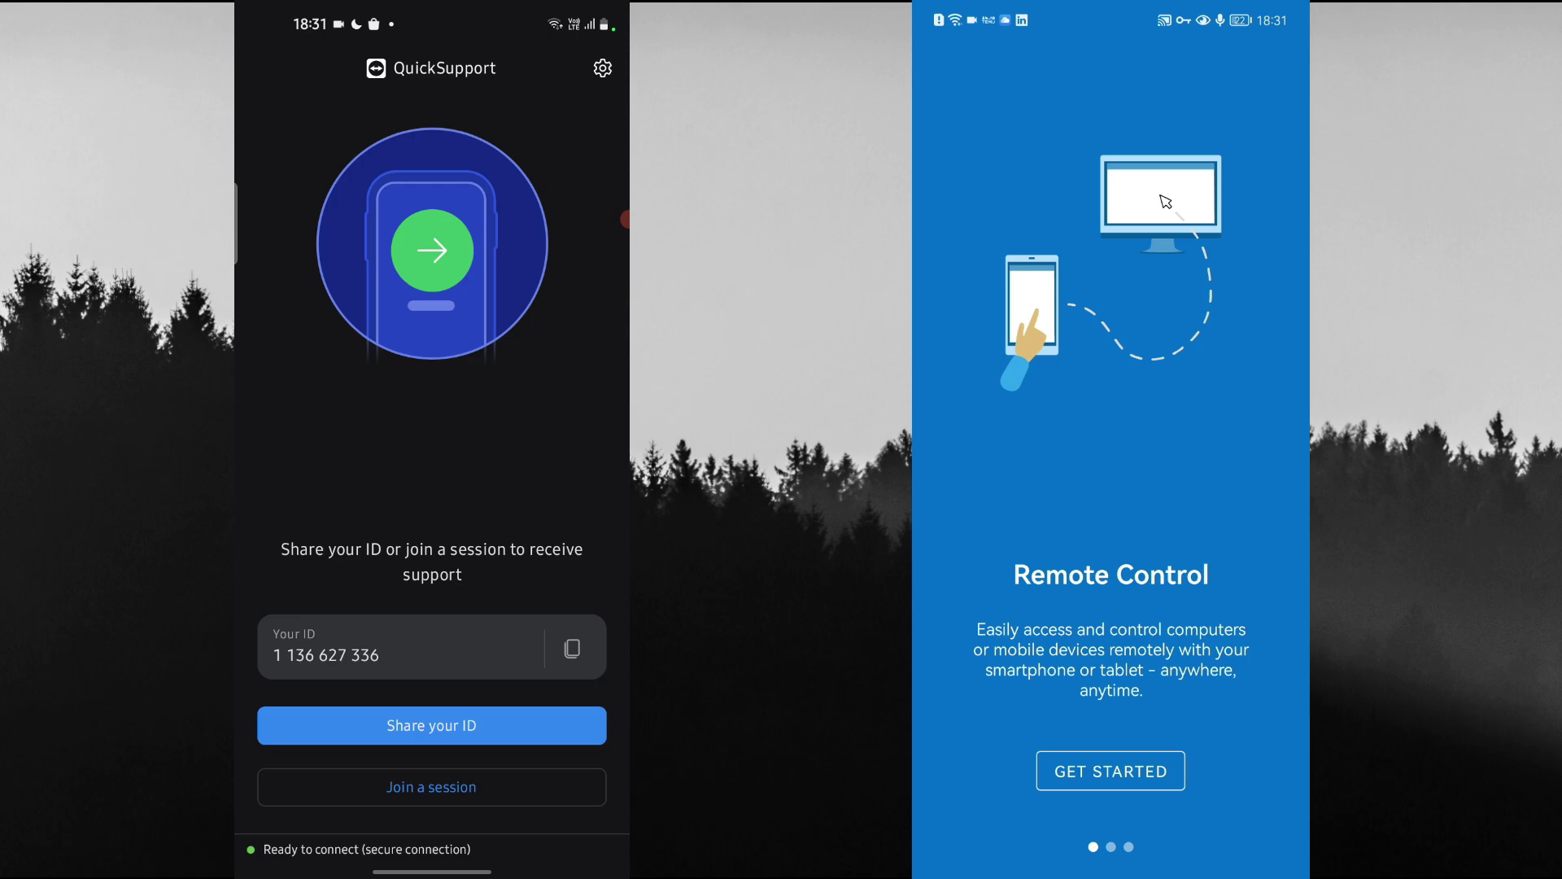
pyautogui.click(1110, 771)
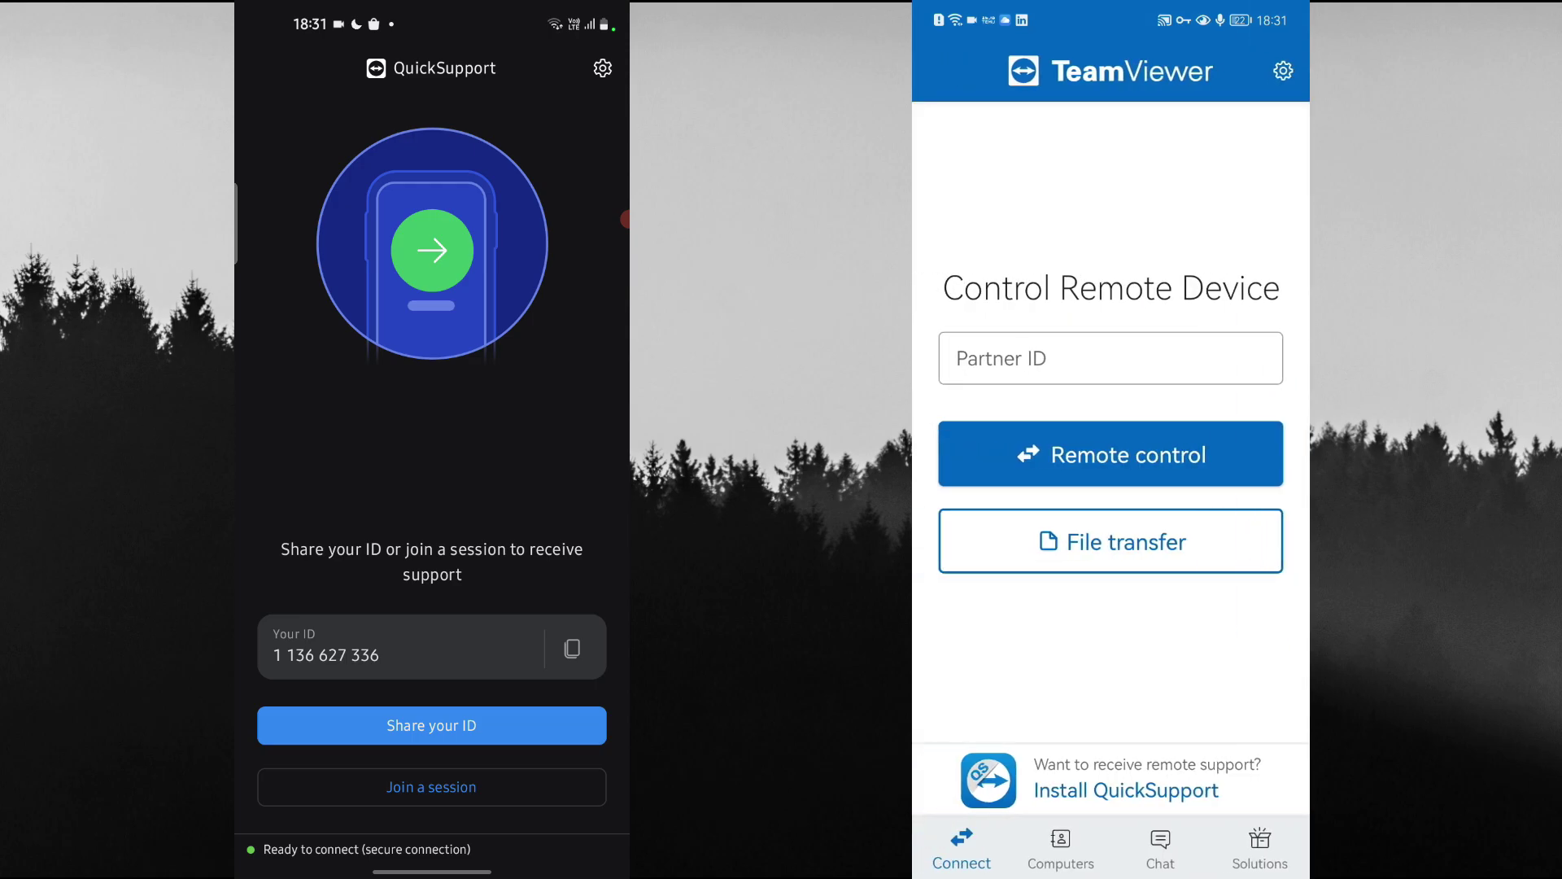
pyautogui.click(1111, 358)
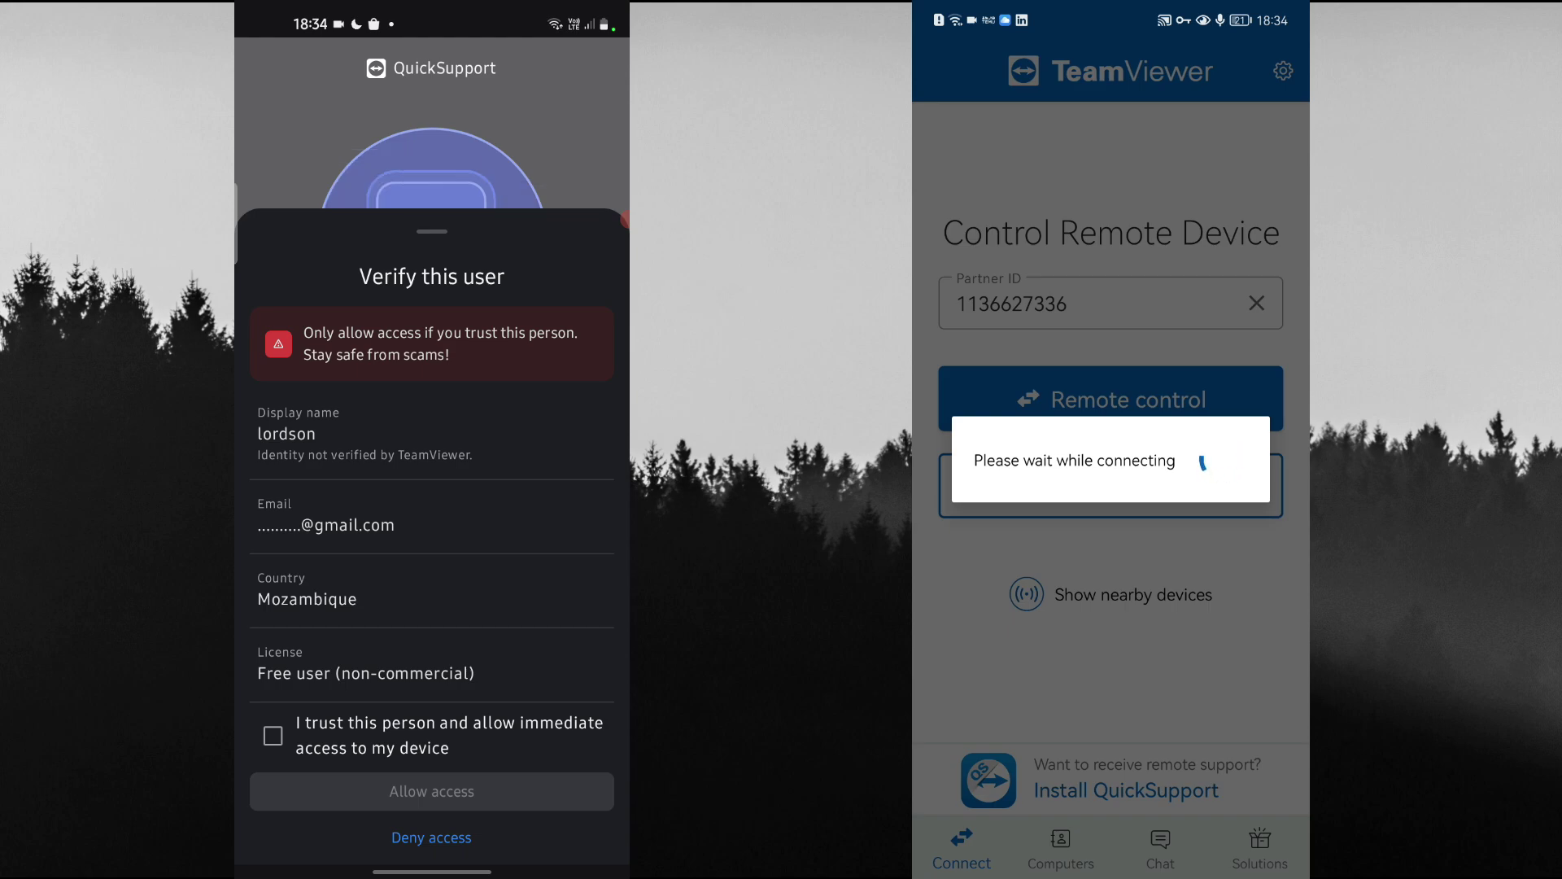
# Tick 'I trust this person' and allow the remote user access to the left phone
pyautogui.click(272, 735)
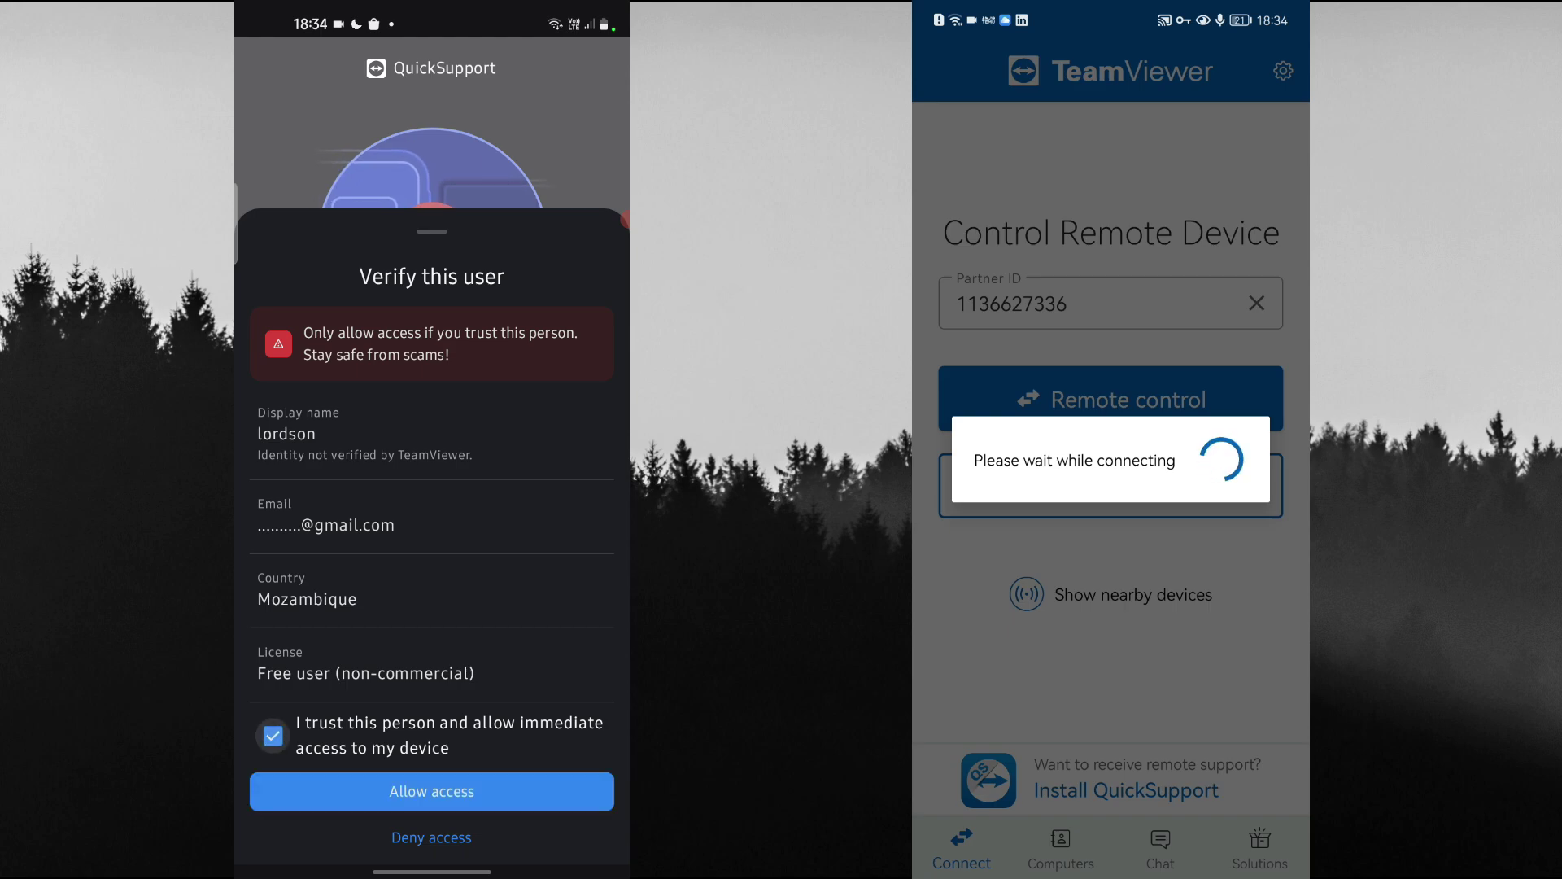
pyautogui.click(430, 791)
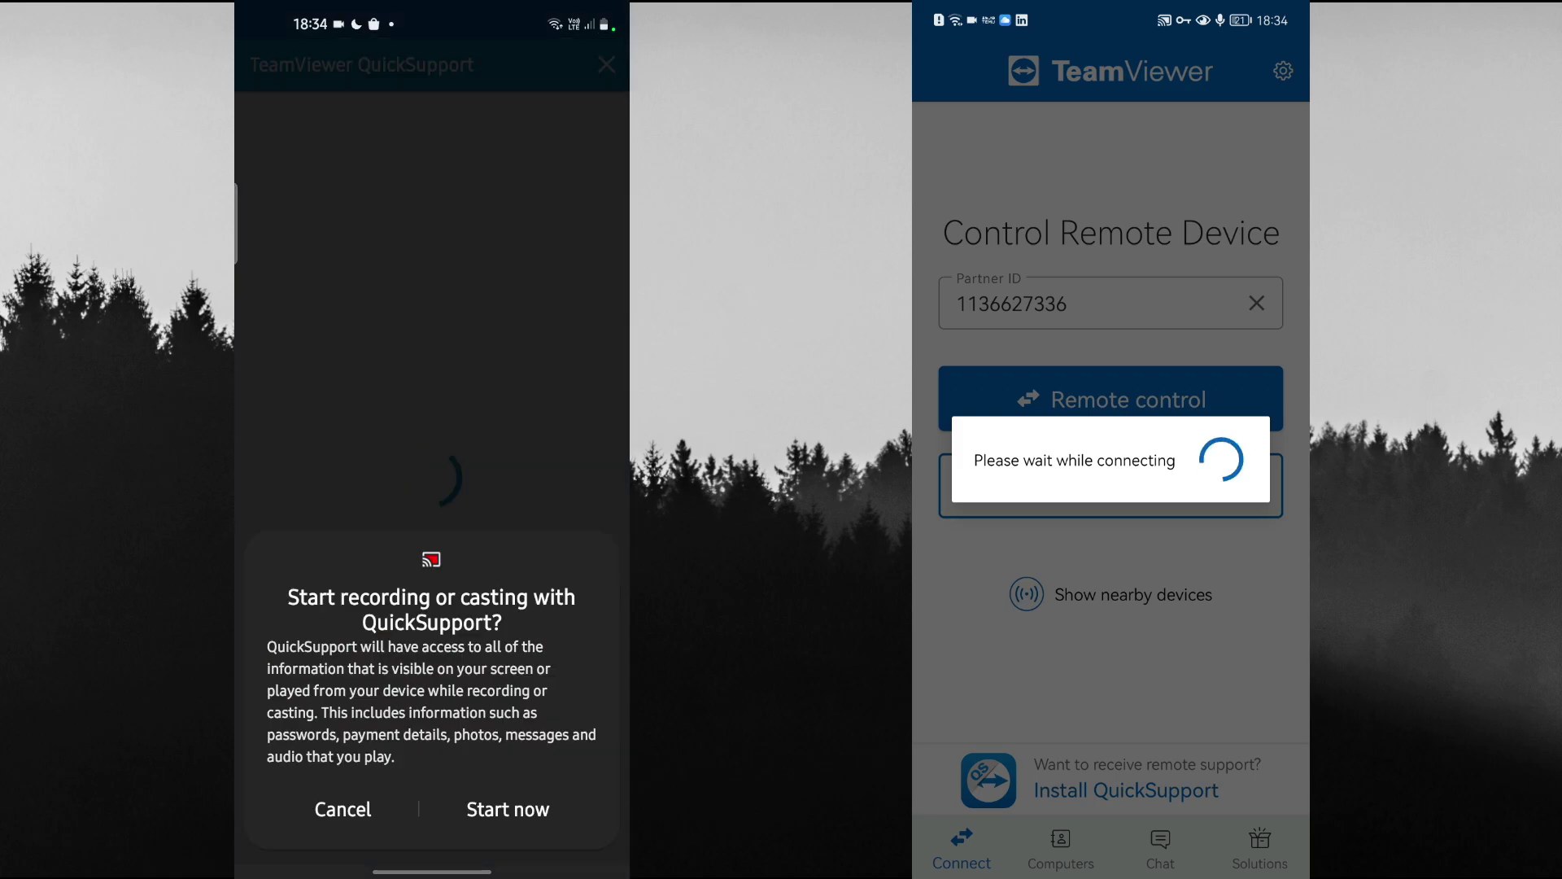